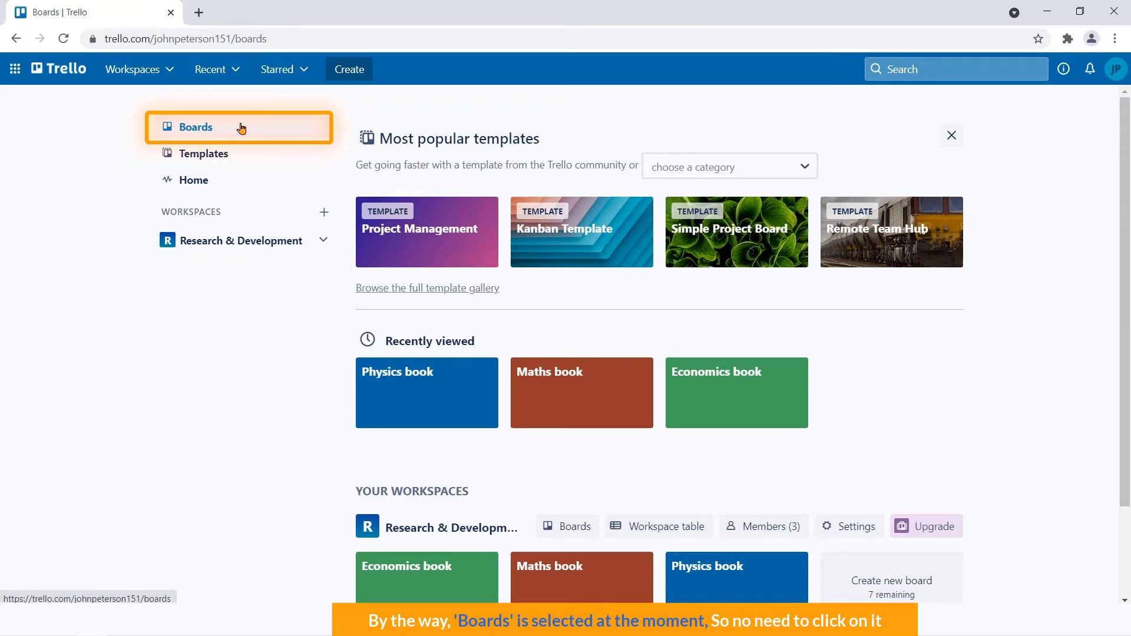
Step: Examine the boards of the Research & Development workspace under Your Workspaces
scroll(337, 491, "down", 1)
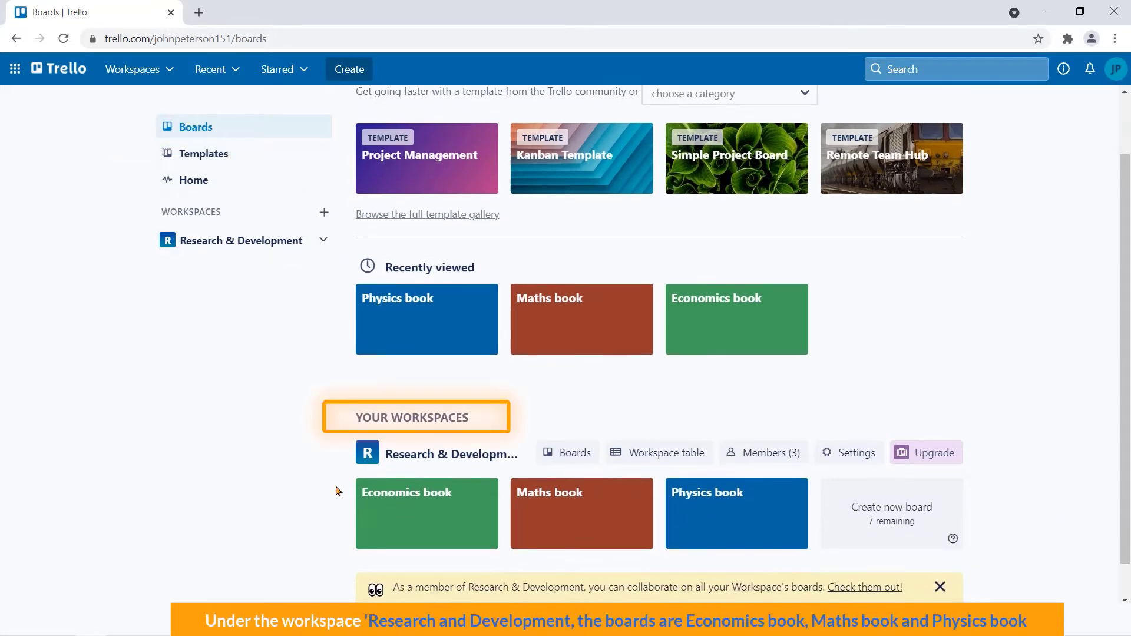
left_click_drag(386, 453, 514, 455)
scroll(475, 429, "down", 1)
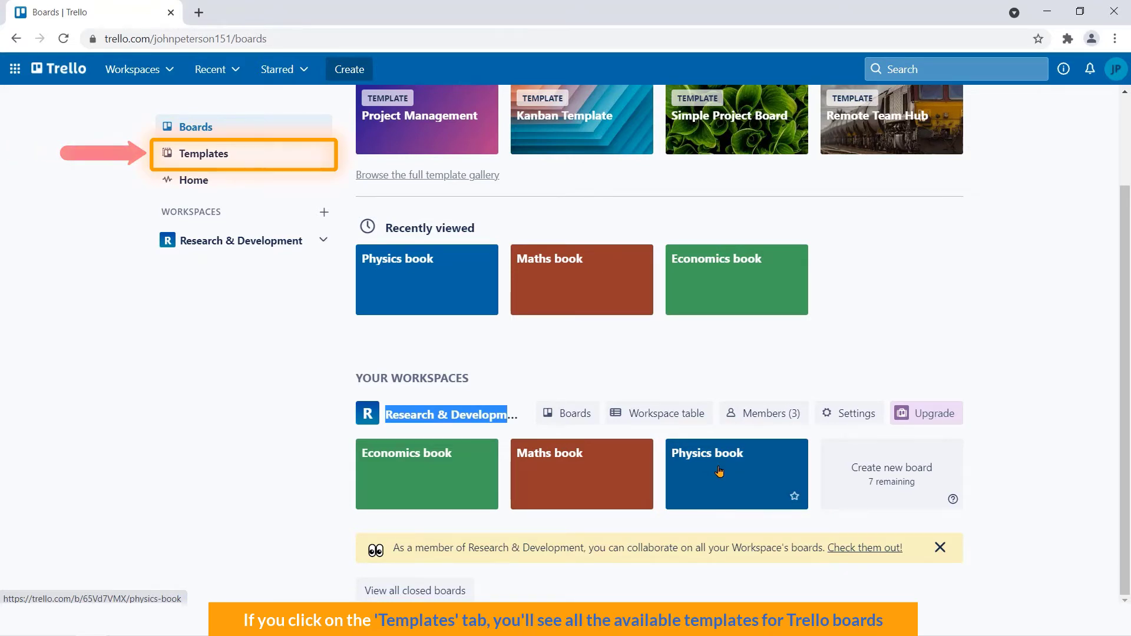
Step: Open the Templates page and review its category list, Featured categories and New and notable templates
left_click(258, 156)
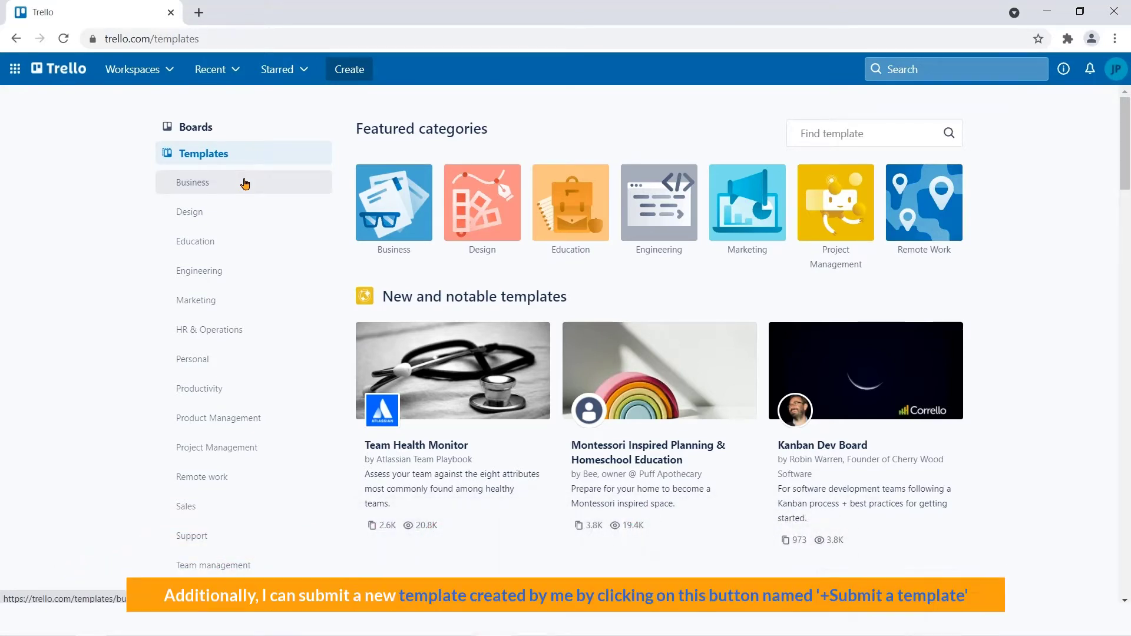
scroll(263, 524, "down", 1)
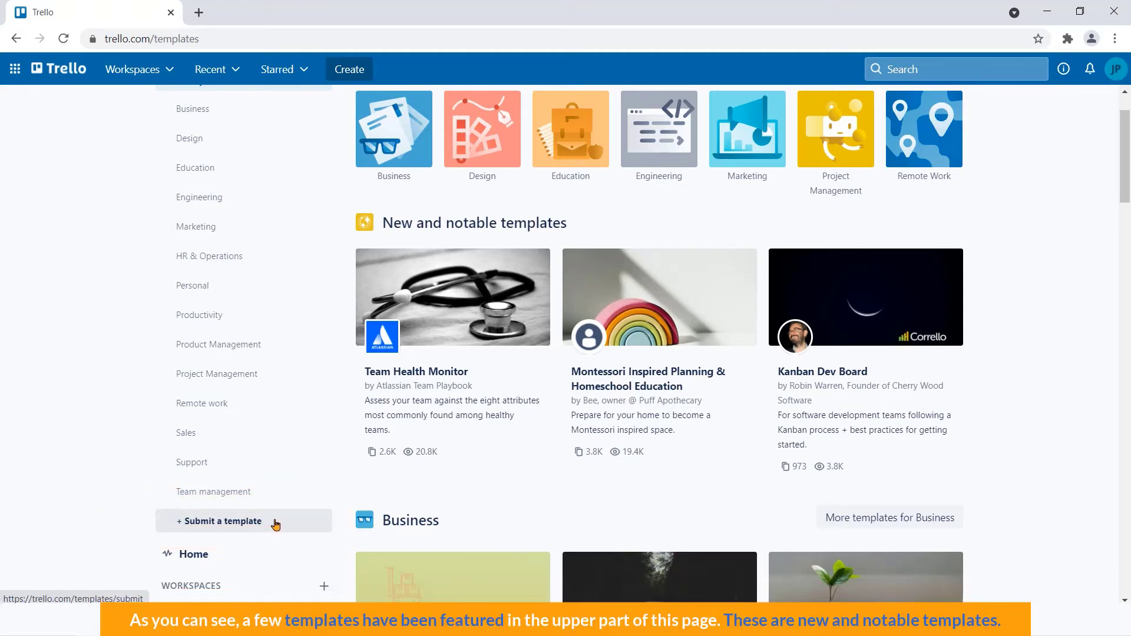
scroll(275, 525, "up", 2)
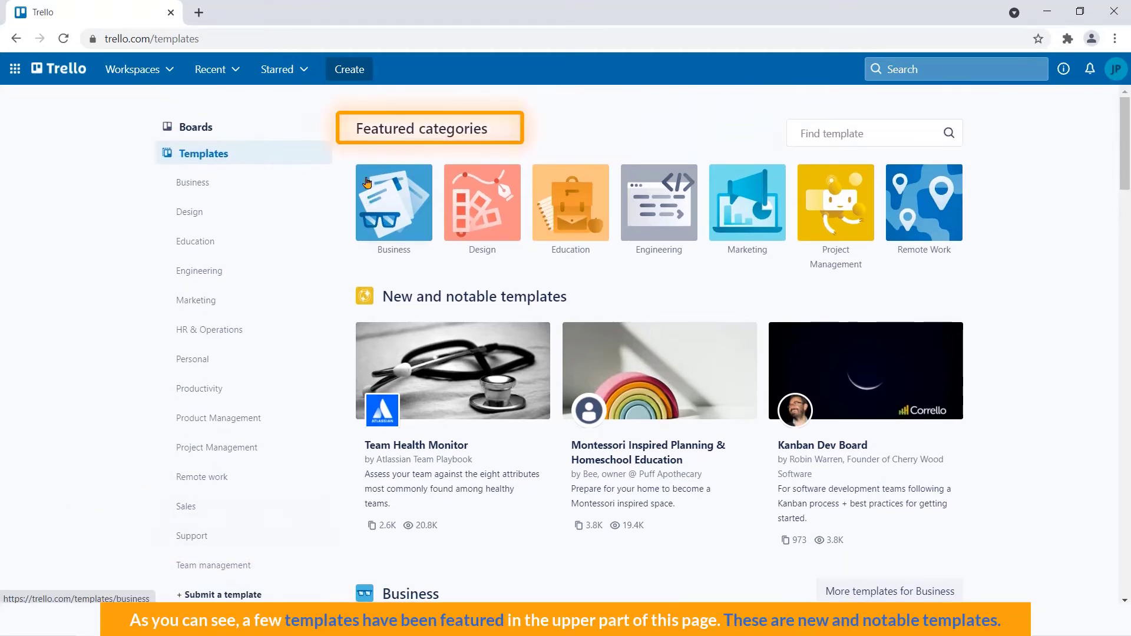
left_click_drag(352, 130, 416, 131)
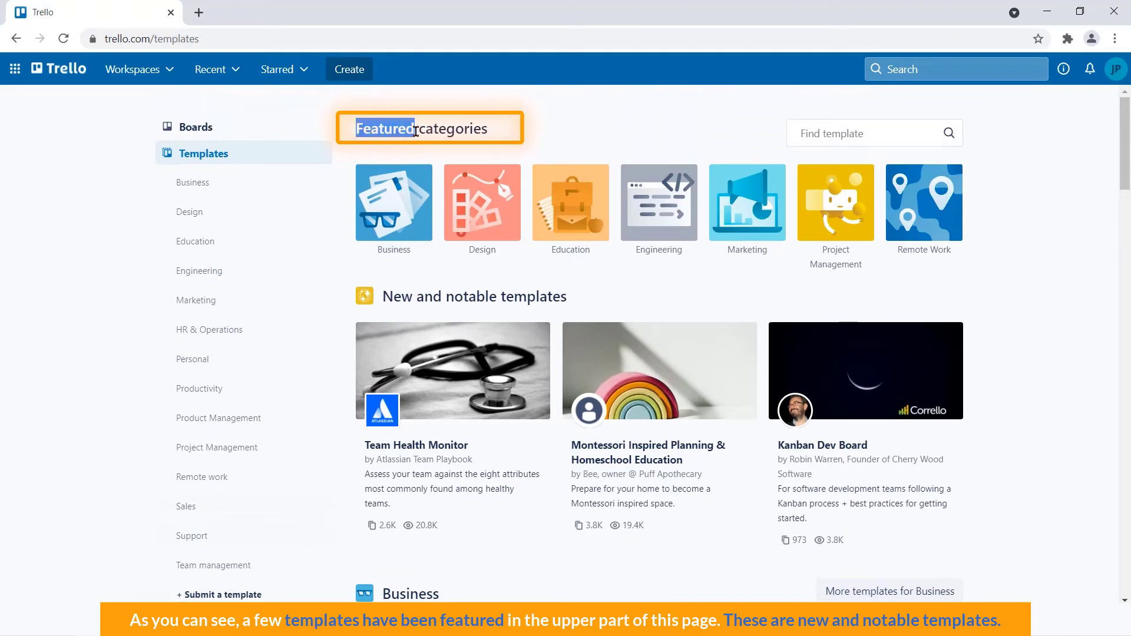
left_click_drag(568, 296, 387, 296)
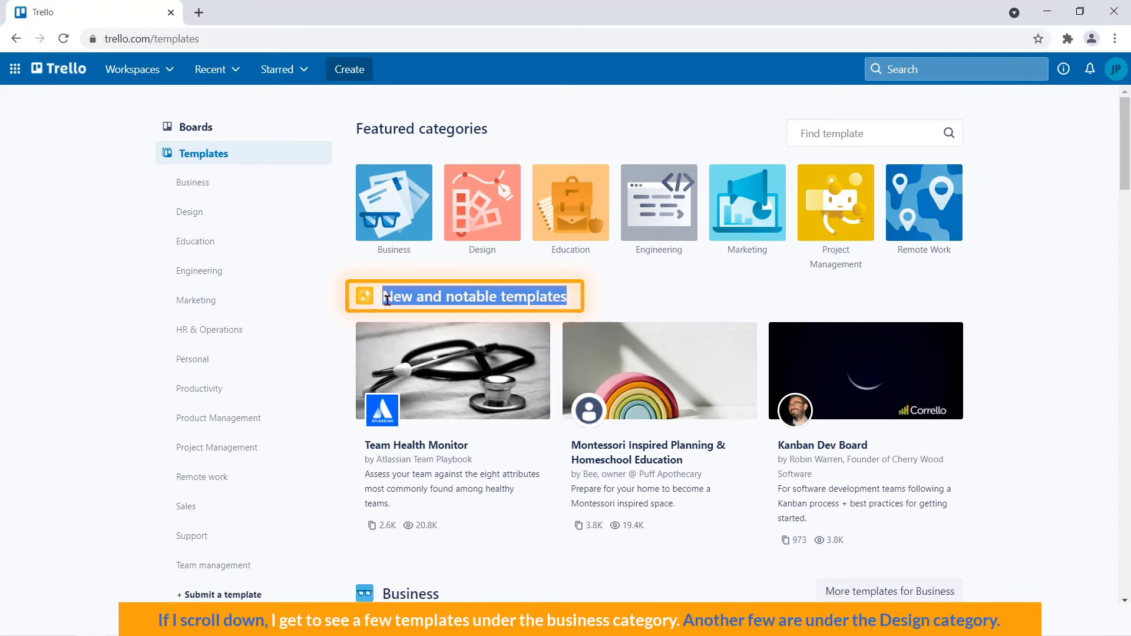
Step: Browse the template gallery by category, from Business and Design through to the end of the page
scroll(388, 303, "down", 5)
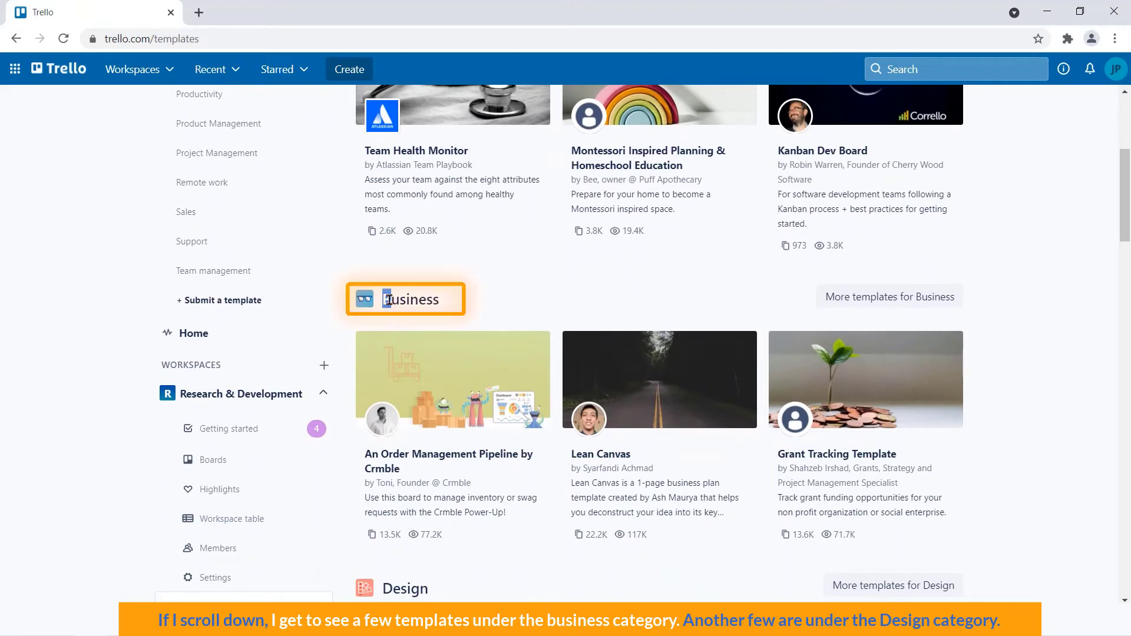
left_click_drag(383, 299, 444, 308)
scroll(384, 305, "down", 4)
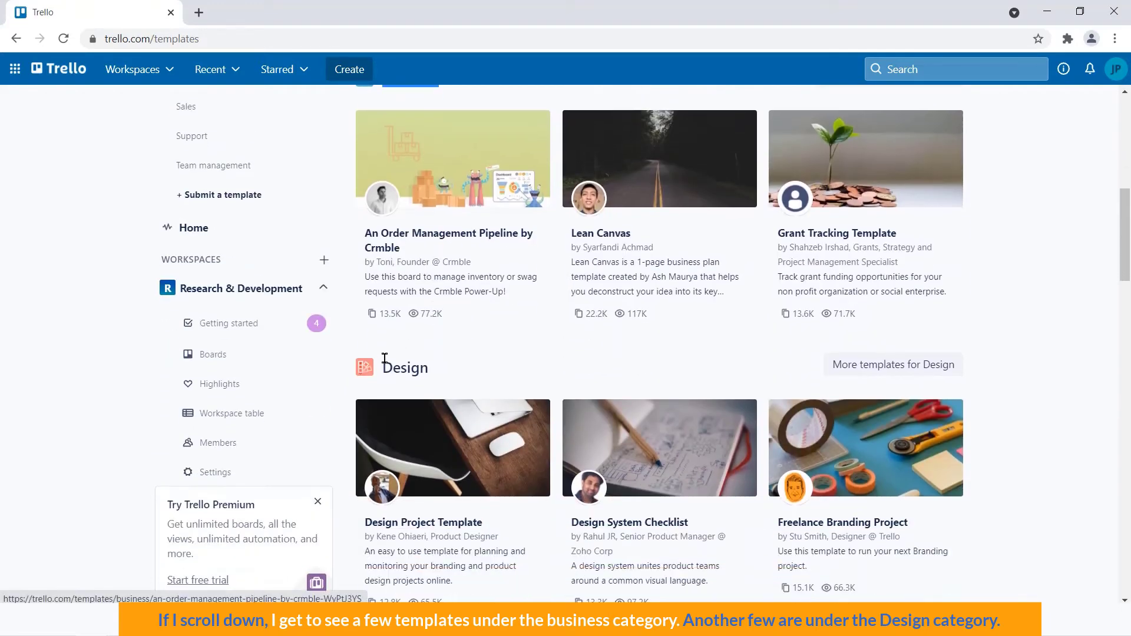
left_click_drag(383, 367, 432, 374)
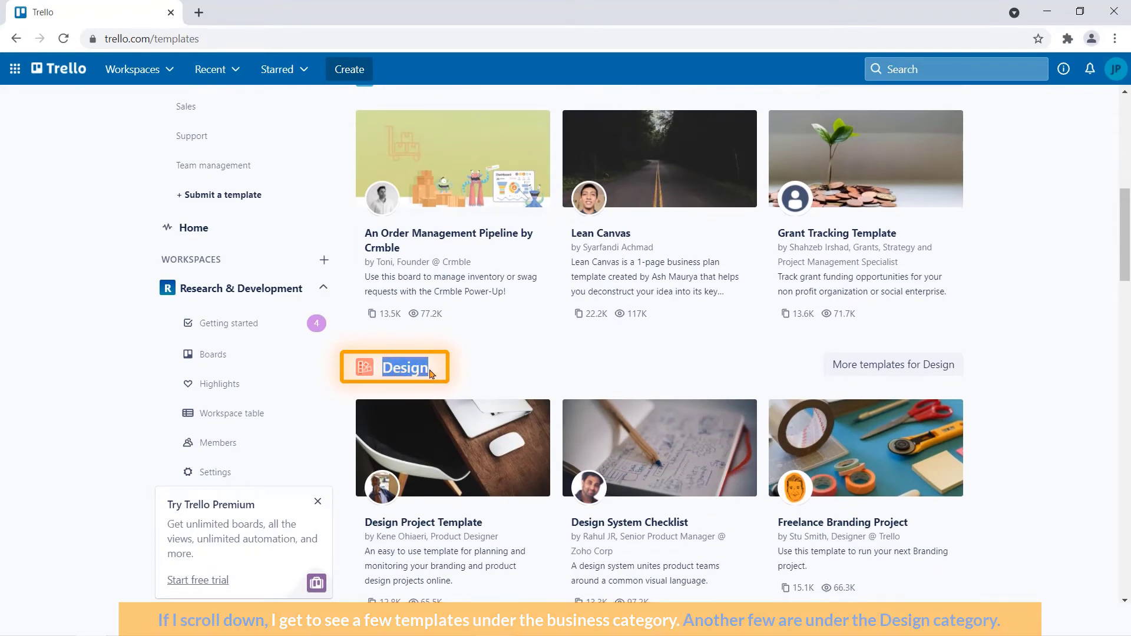
scroll(424, 372, "down", 4)
left_click_drag(384, 435, 454, 435)
scroll(421, 434, "down", 6)
scroll(343, 398, "down", 20)
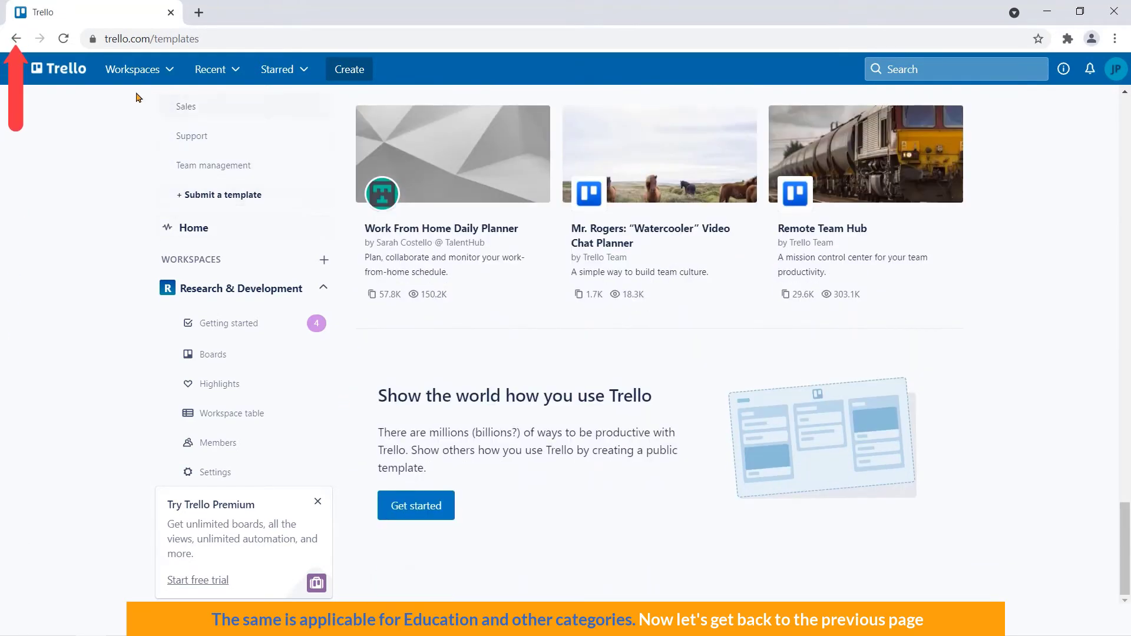
Step: Look at the Home page with its 'Stay on track and up to date' message, and return to the boards overview
left_click(16, 39)
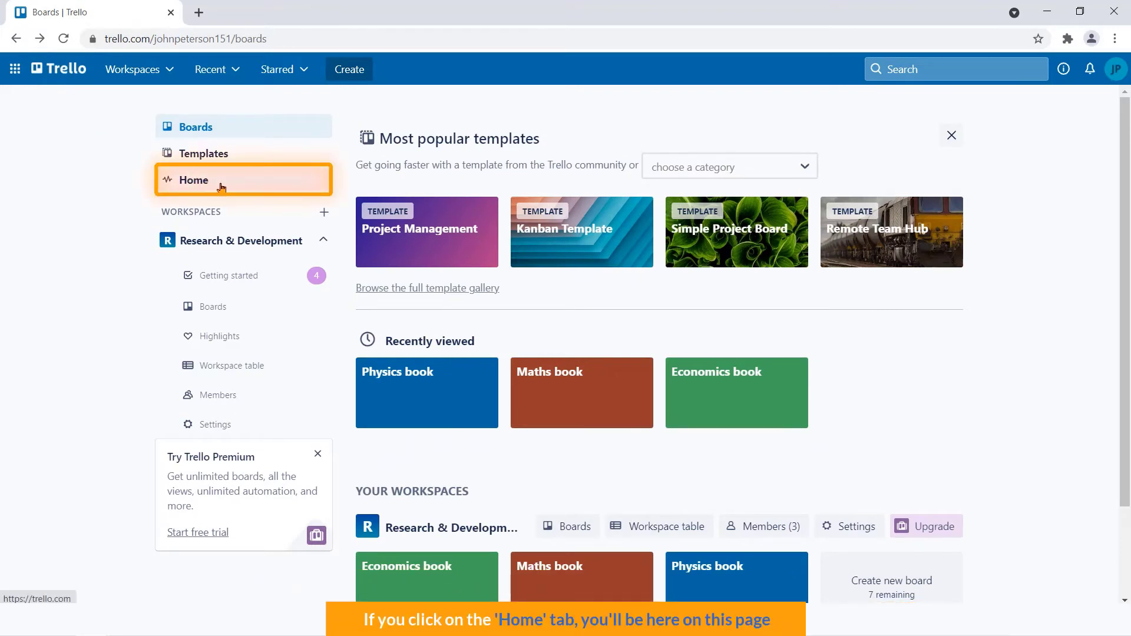
left_click(226, 185)
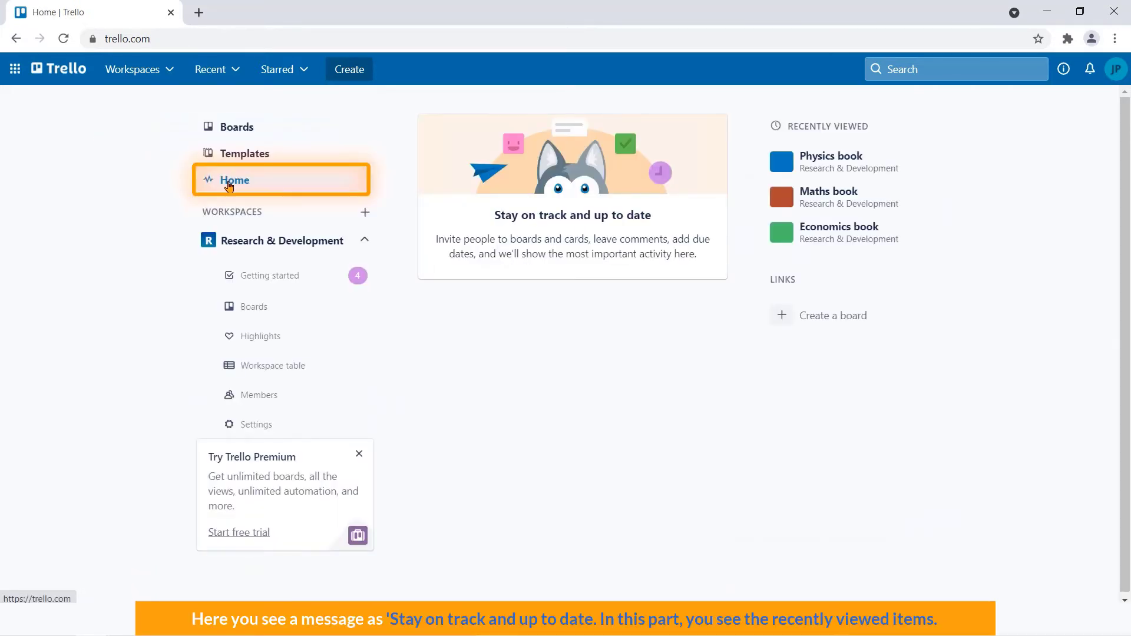
left_click_drag(495, 215, 652, 224)
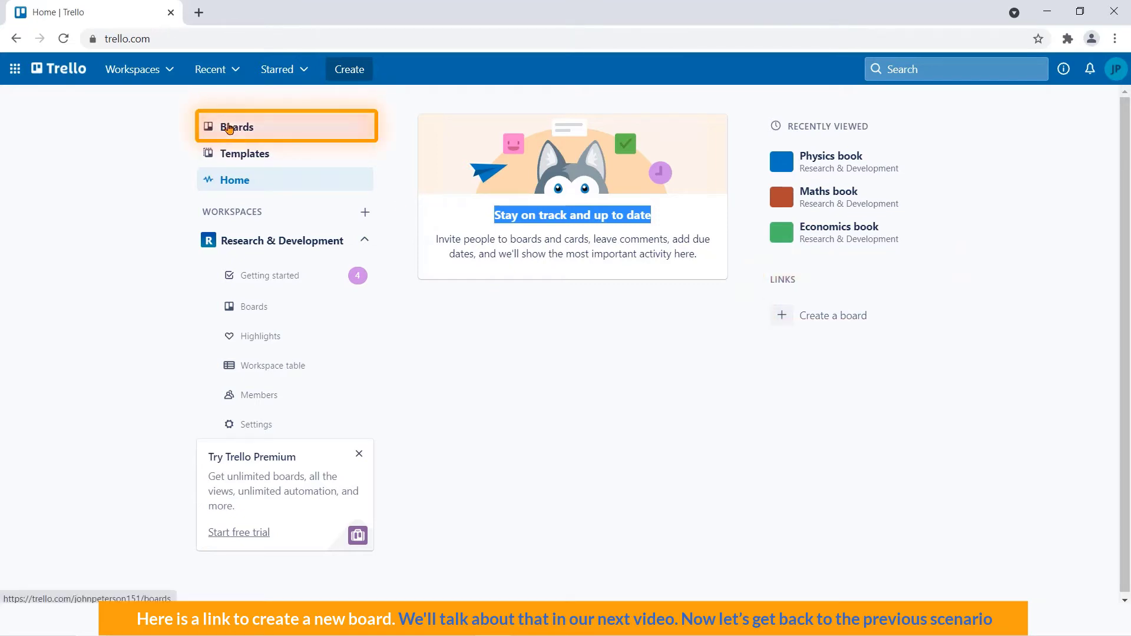
left_click(229, 129)
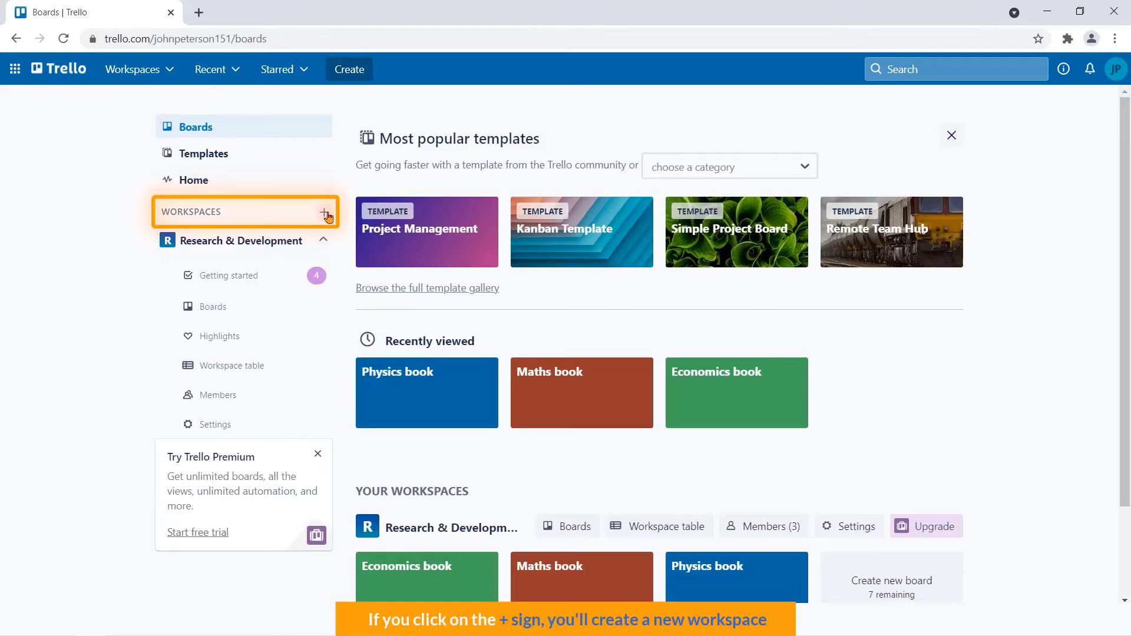
Step: Collapse and re-expand the Research & Development workspace, and view its Getting started page including the Members section
left_click(324, 243)
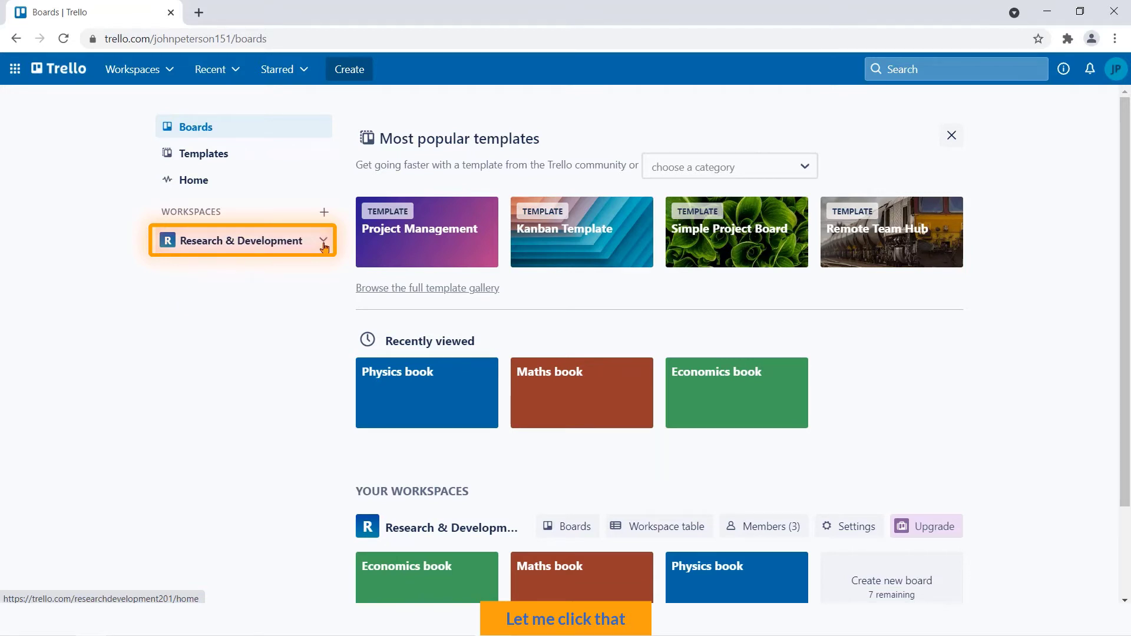
left_click(323, 243)
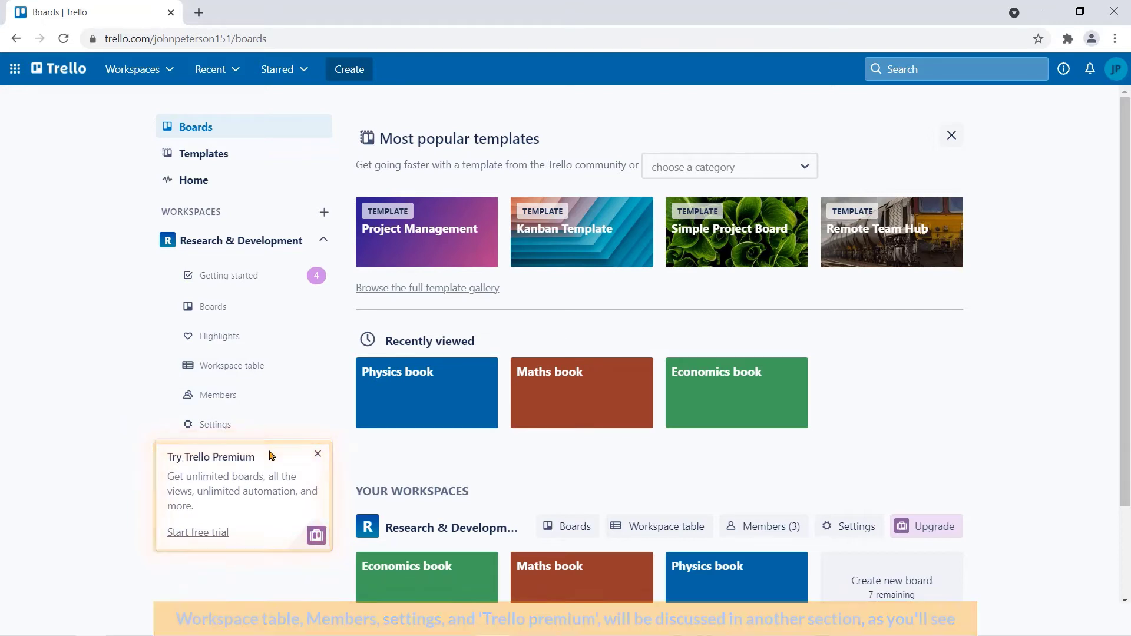
left_click(270, 279)
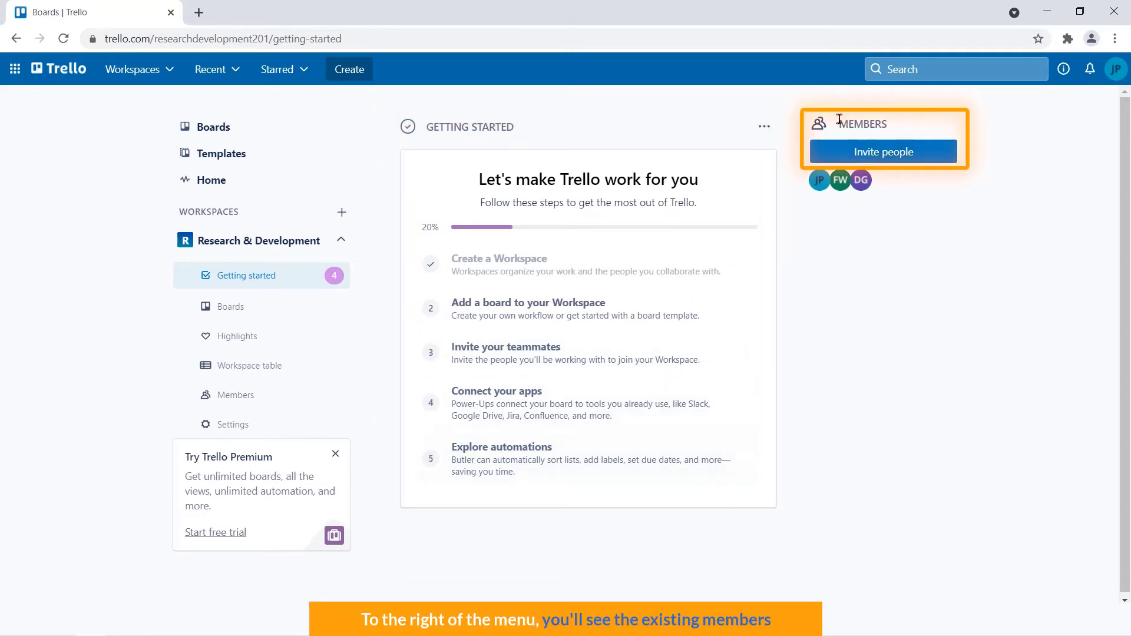
left_click_drag(840, 126, 888, 120)
Step: View the Research & Development workspace's Boards page and its Highlights page
left_click(234, 311)
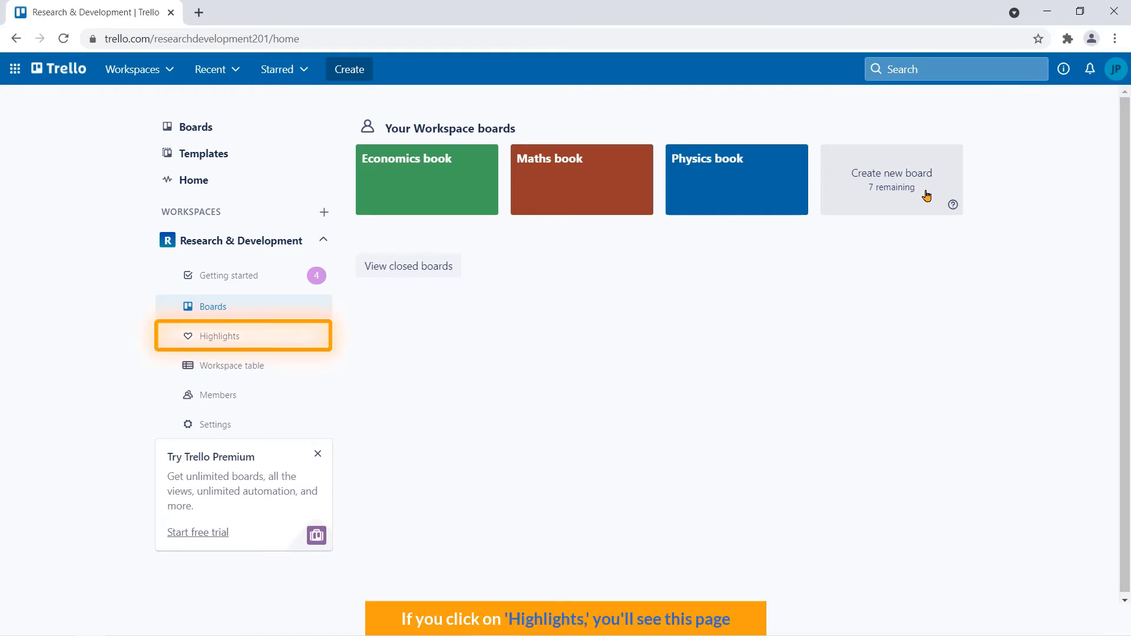
left_click(252, 334)
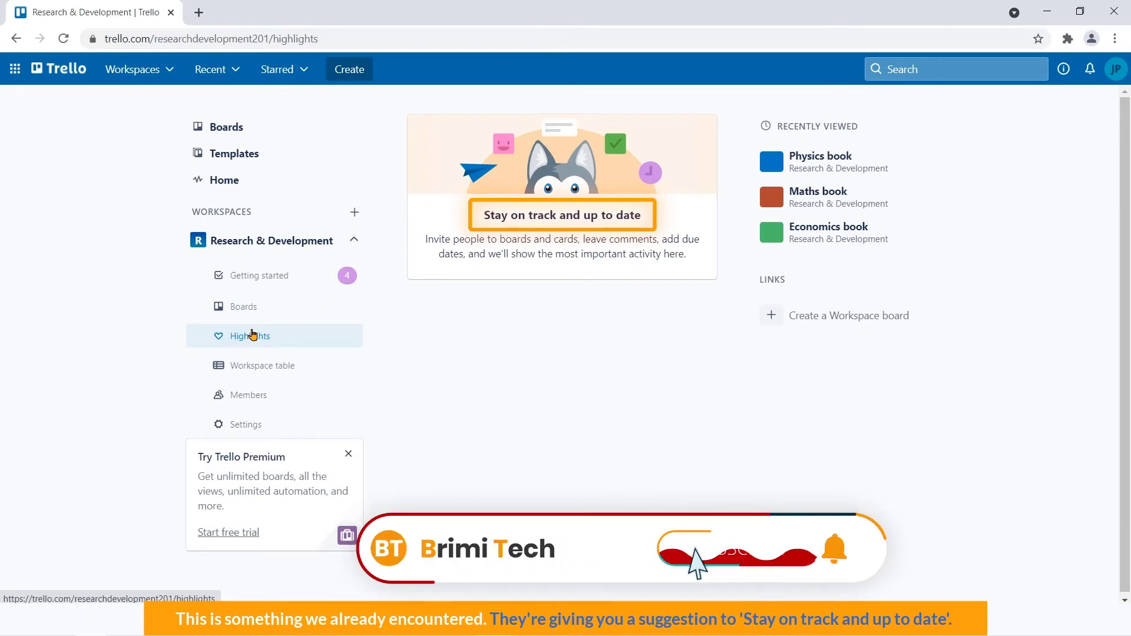
left_click_drag(483, 215, 642, 215)
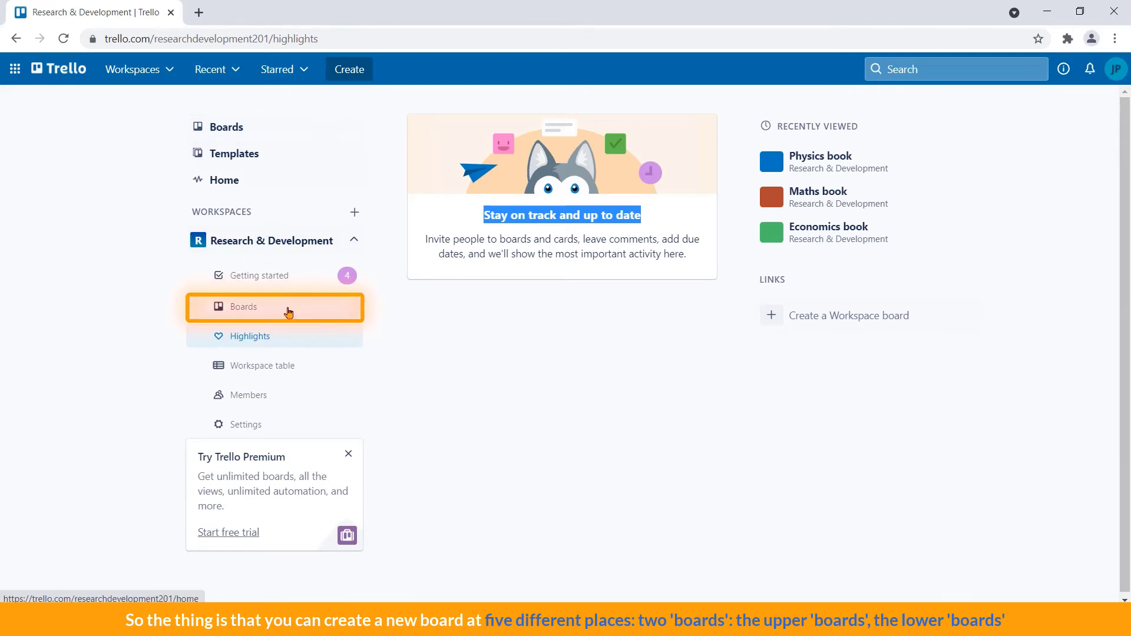
Step: Check the options for creating boards and workspaces, and return to the overview of all boards
left_click(352, 73)
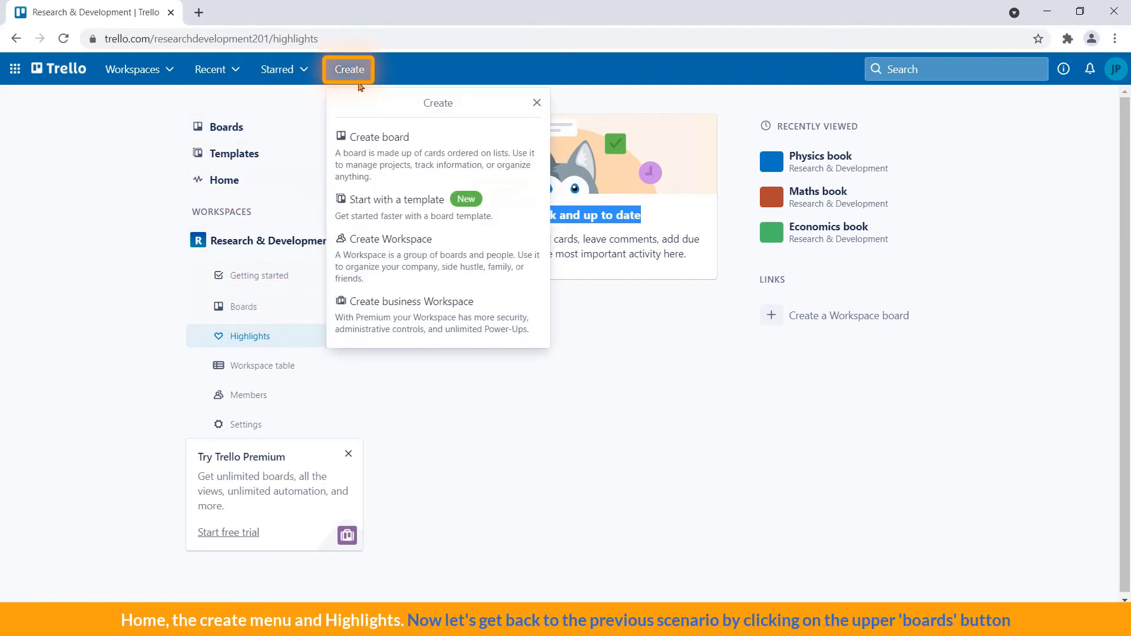
left_click(360, 72)
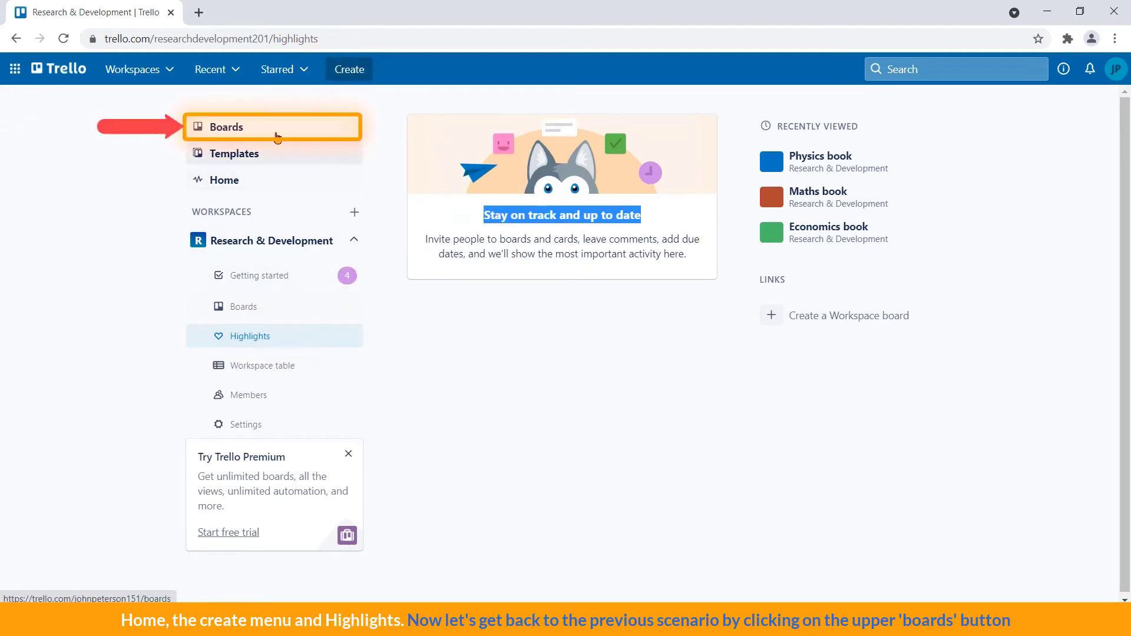
left_click(270, 133)
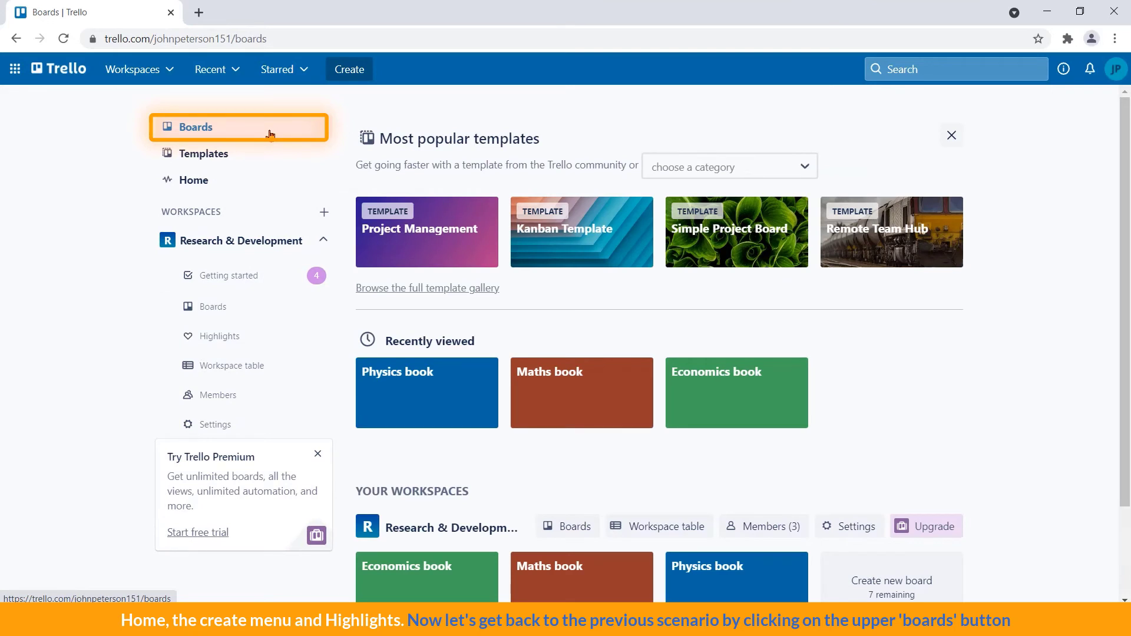
Step: Check the available template categories without choosing one, and review the Recently viewed boards and current workspace name
left_click(807, 169)
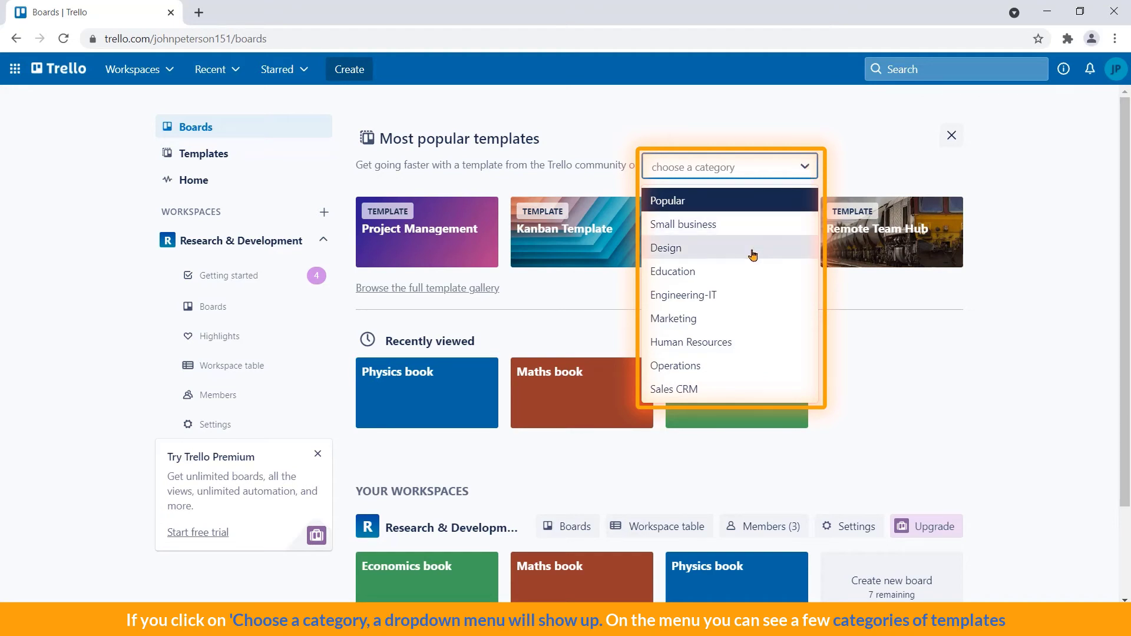
left_click(748, 167)
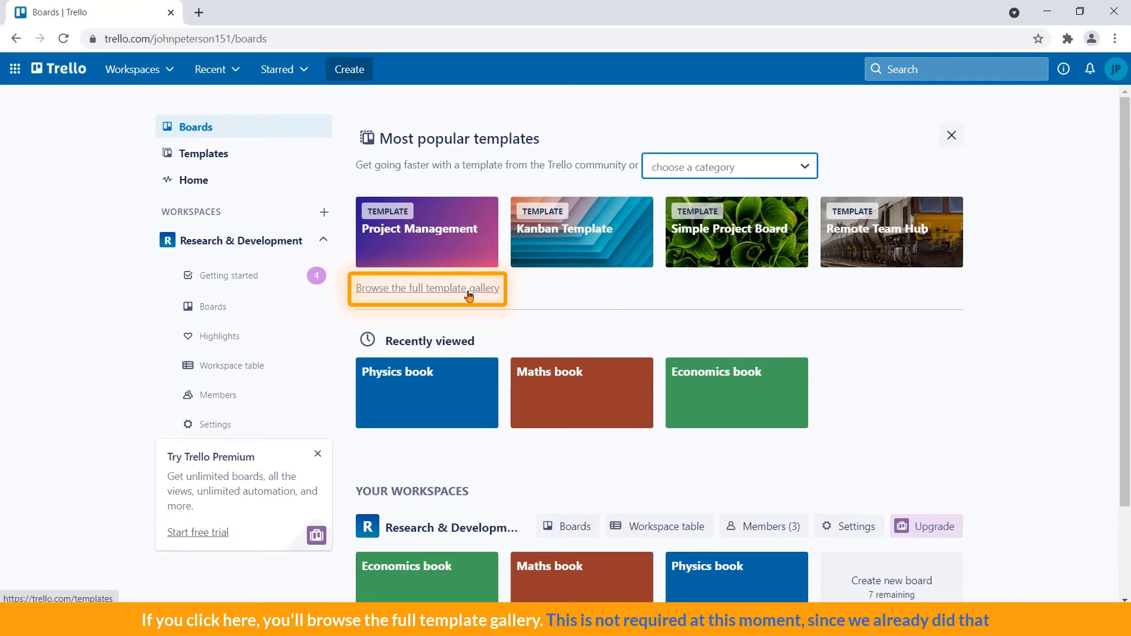
left_click_drag(384, 341, 504, 351)
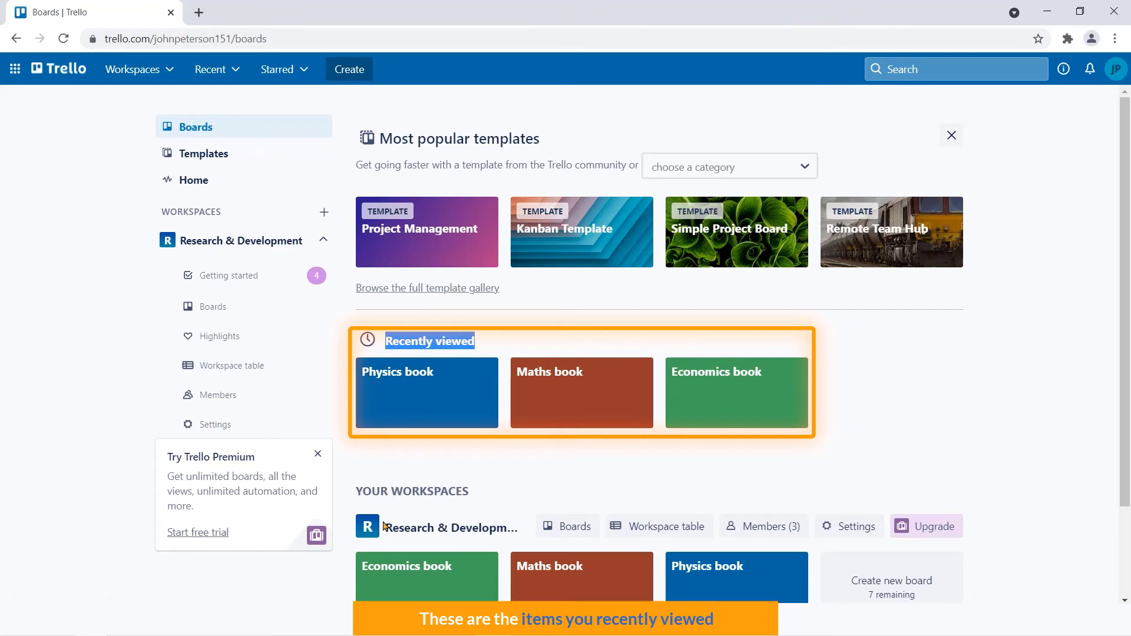
left_click_drag(386, 527, 505, 520)
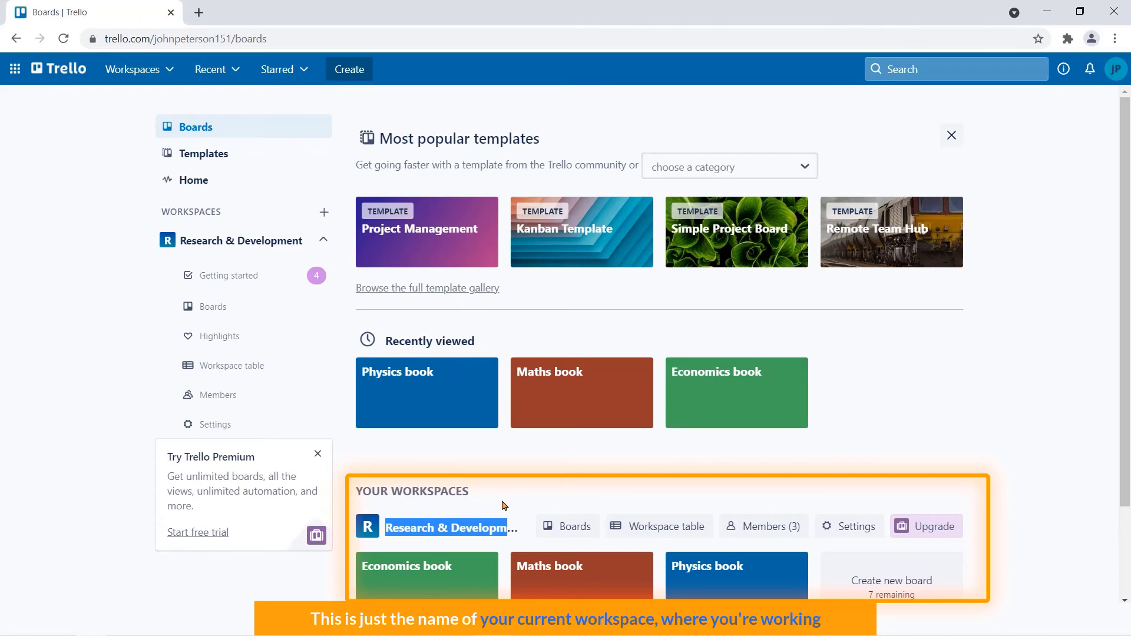
Step: Go through the Research & Development workspace's Boards, Workspace table and Members pages
left_click(573, 534)
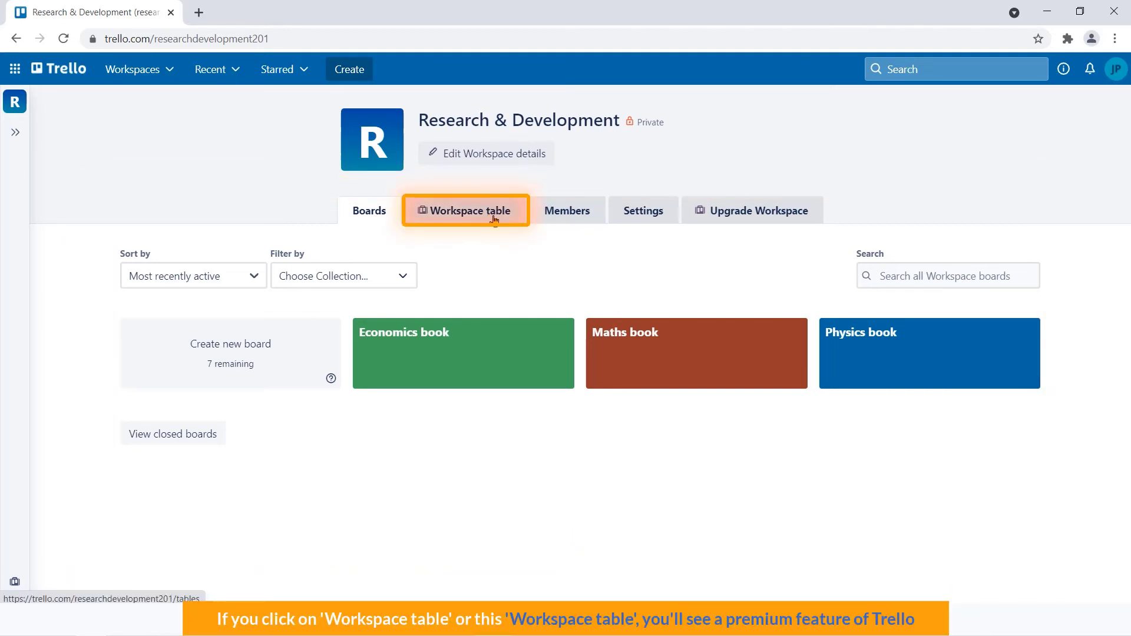
left_click(494, 218)
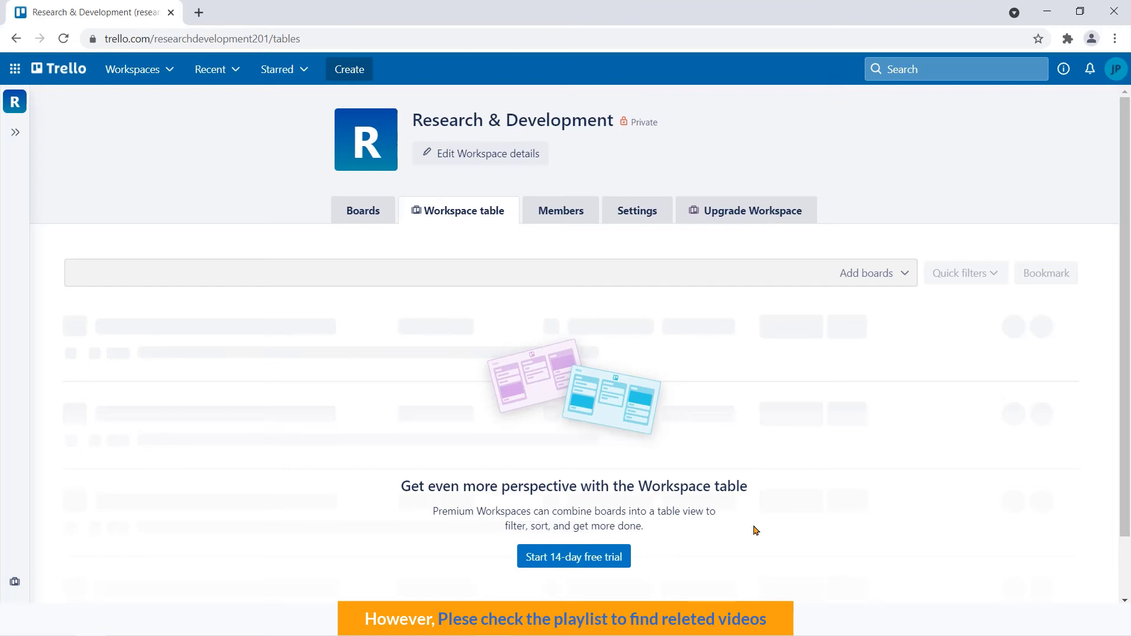
left_click(551, 215)
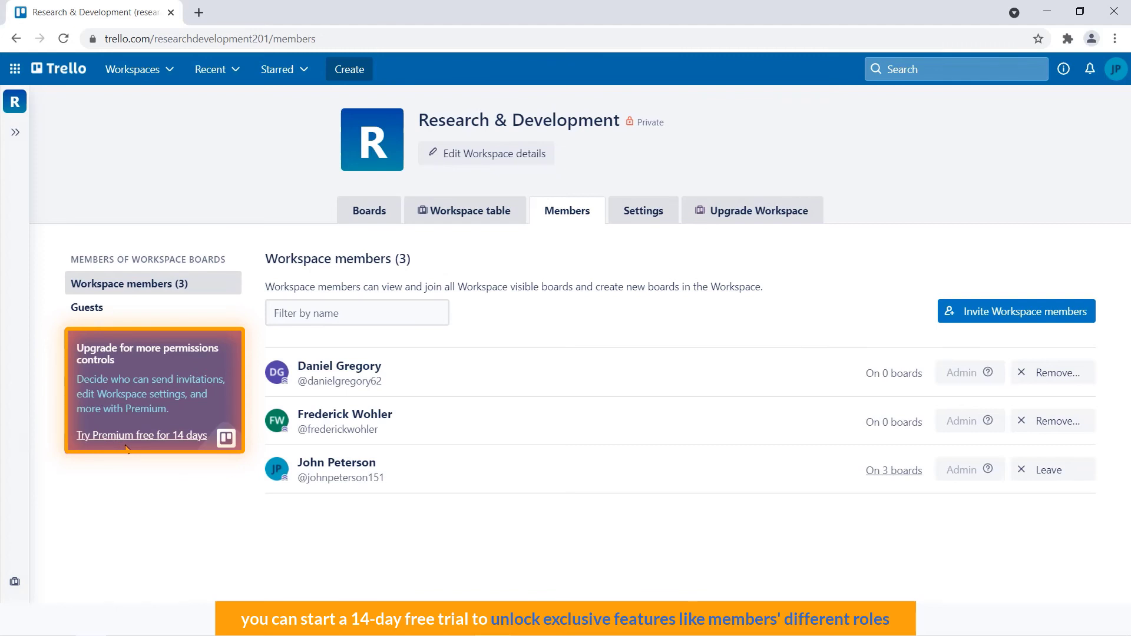
Step: Review the workspace's Settings down to the option for deleting the workspace, and return to the boards overview
left_click(637, 216)
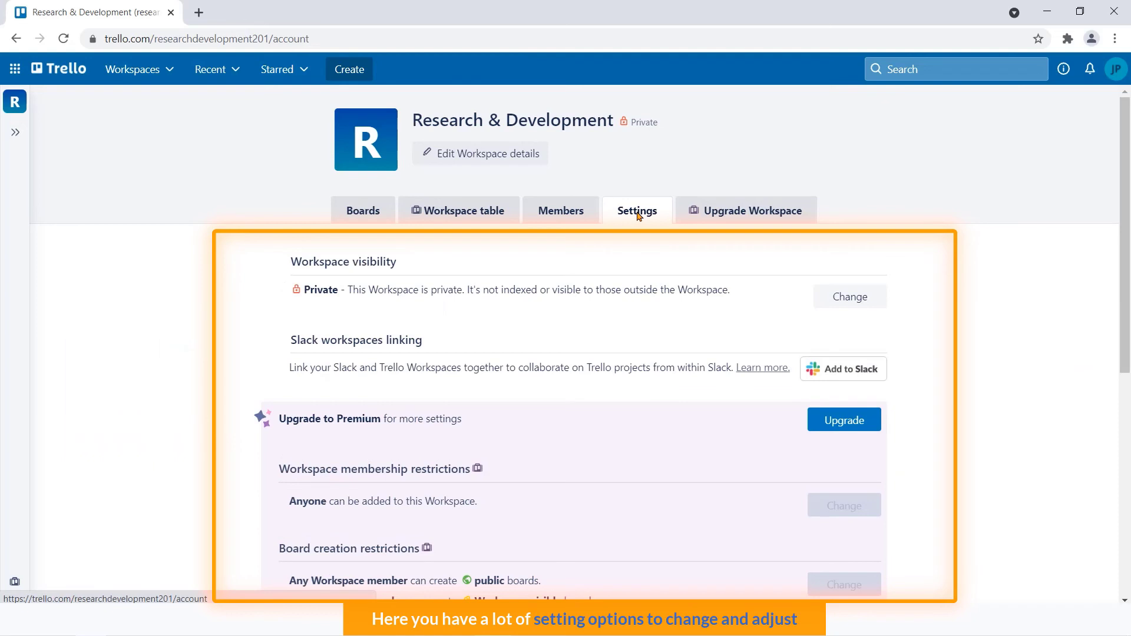
scroll(1040, 447, "down", 7)
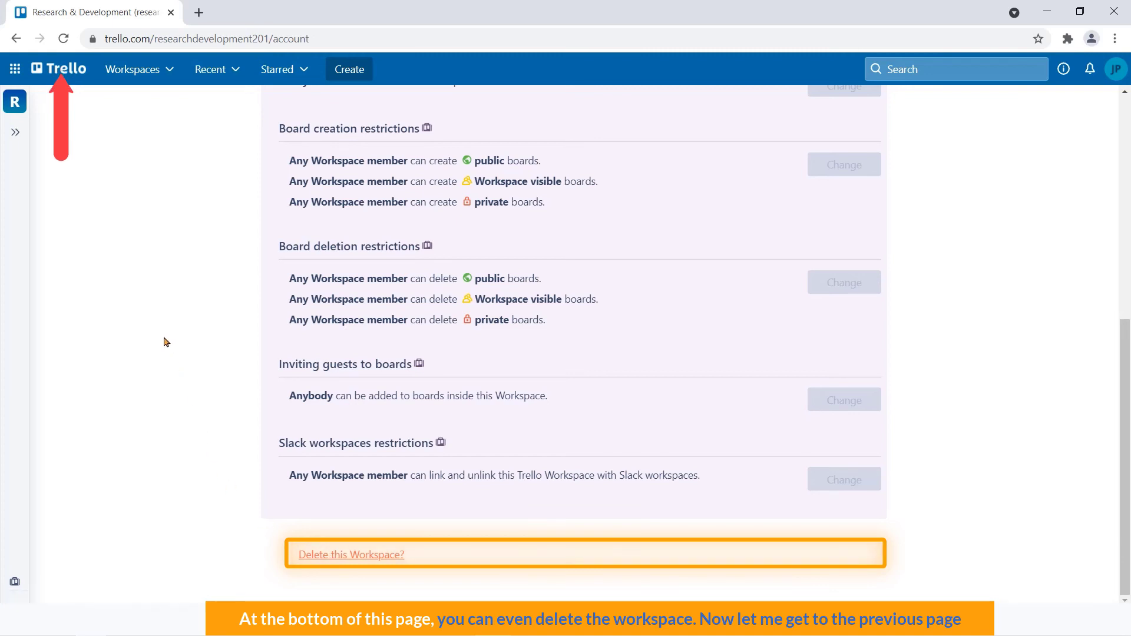
left_click(50, 71)
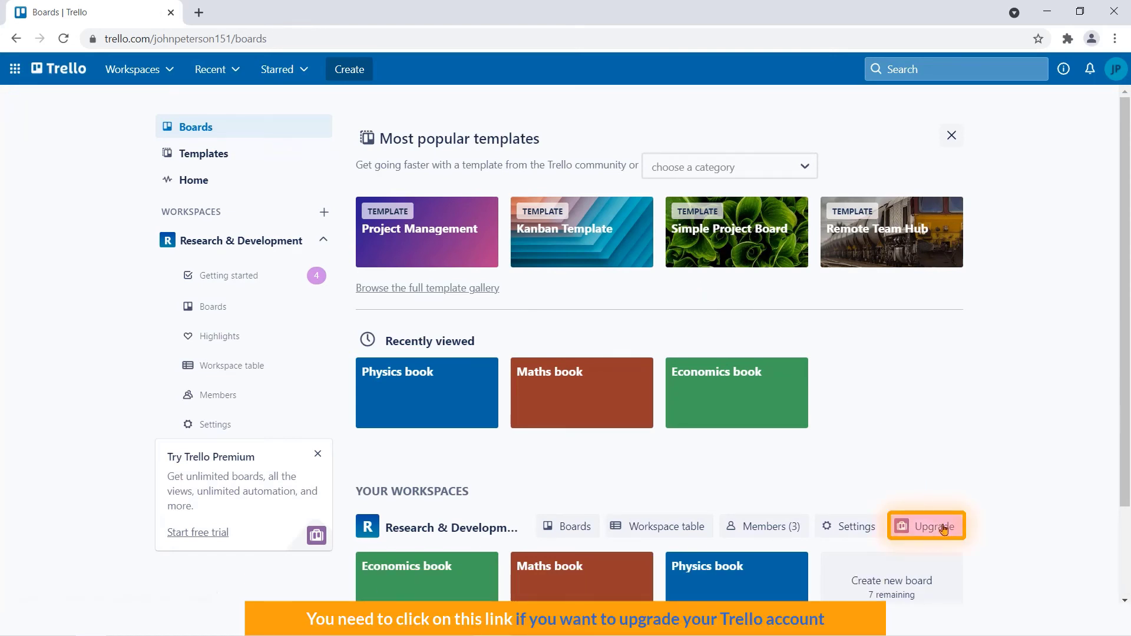
Step: View the list of all closed boards, and close it to return to the most popular templates
scroll(944, 529, "down", 2)
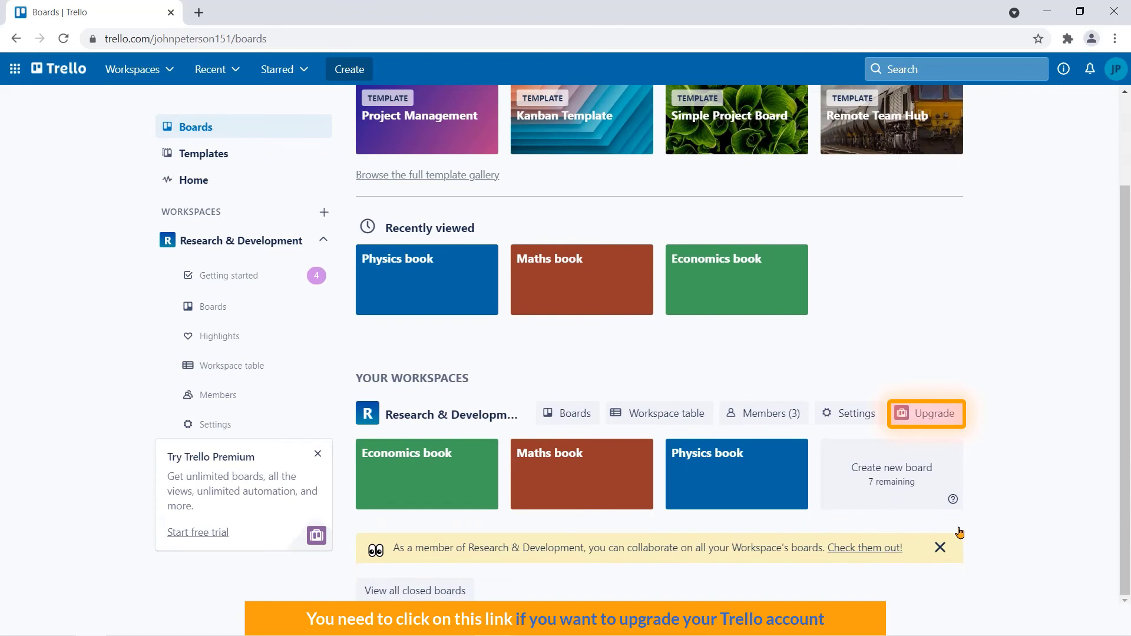
left_click(459, 593)
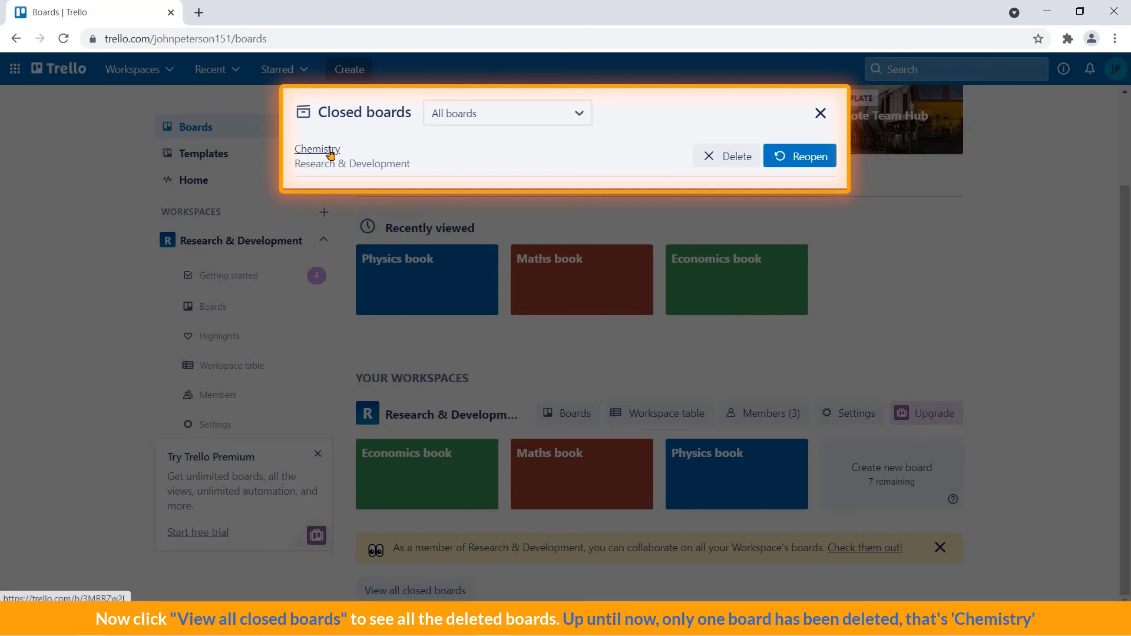
left_click(821, 113)
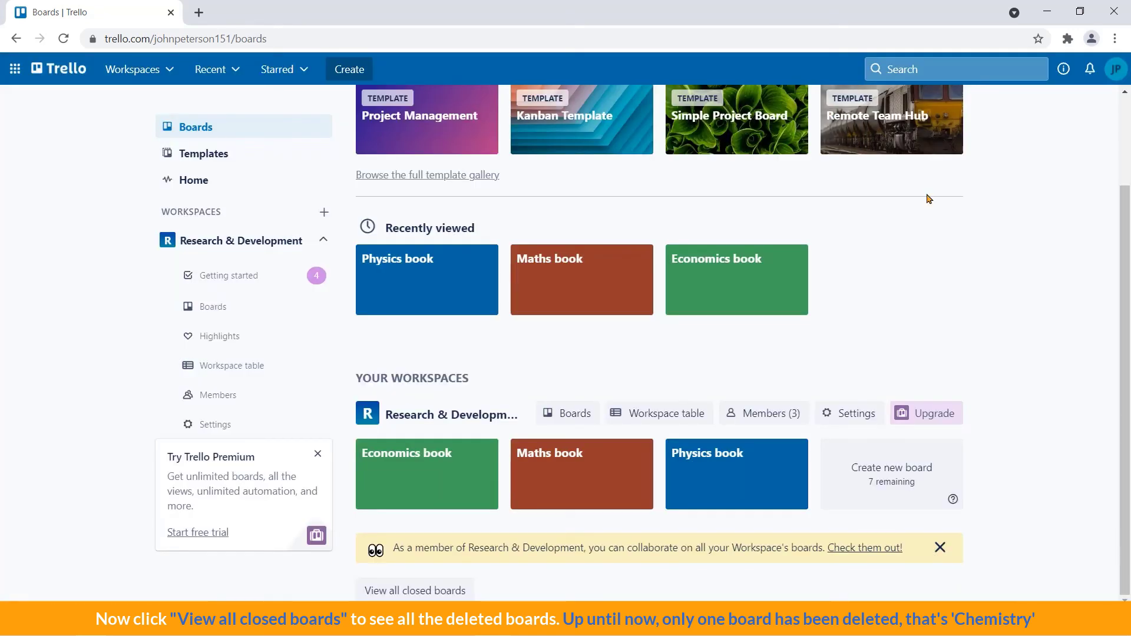
scroll(865, 161, "up", 2)
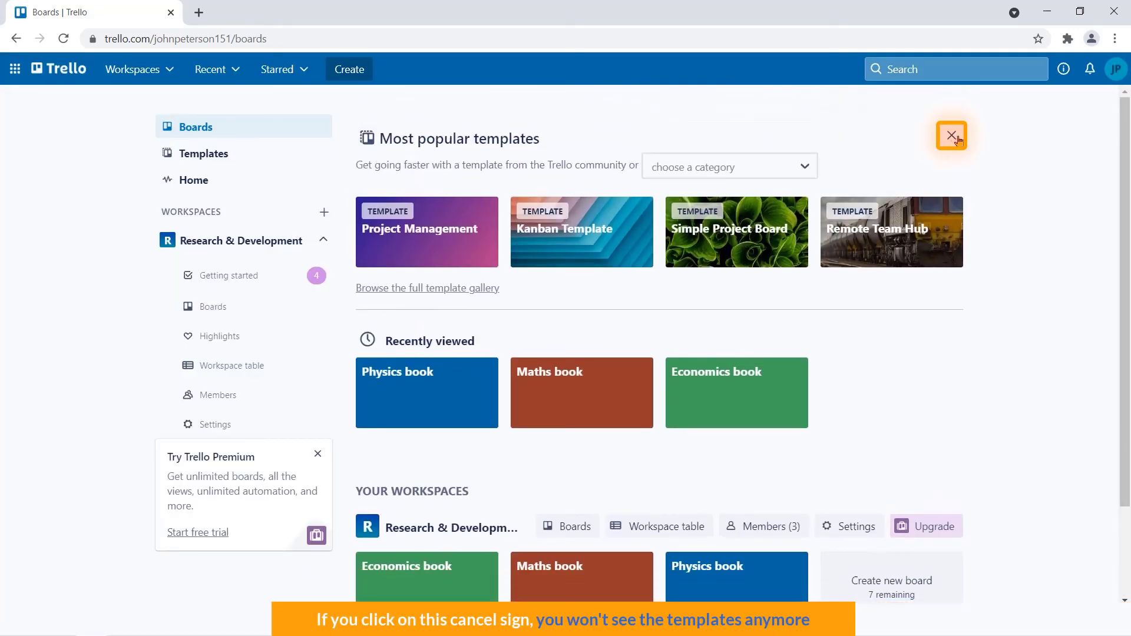